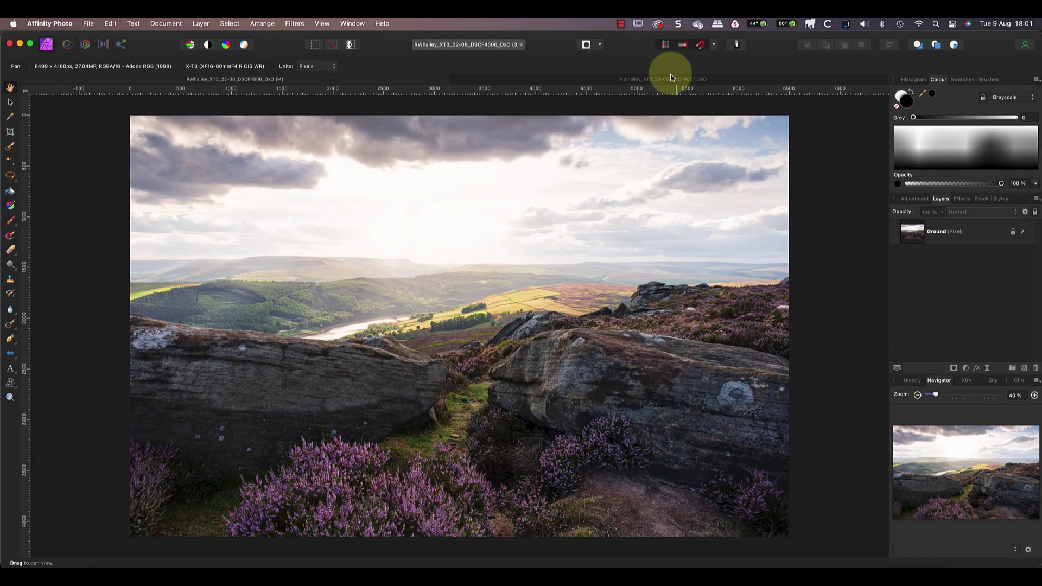
Step: Switch to the DSCF4507 darker-sky photo and copy its Background layer
left_click(672, 80)
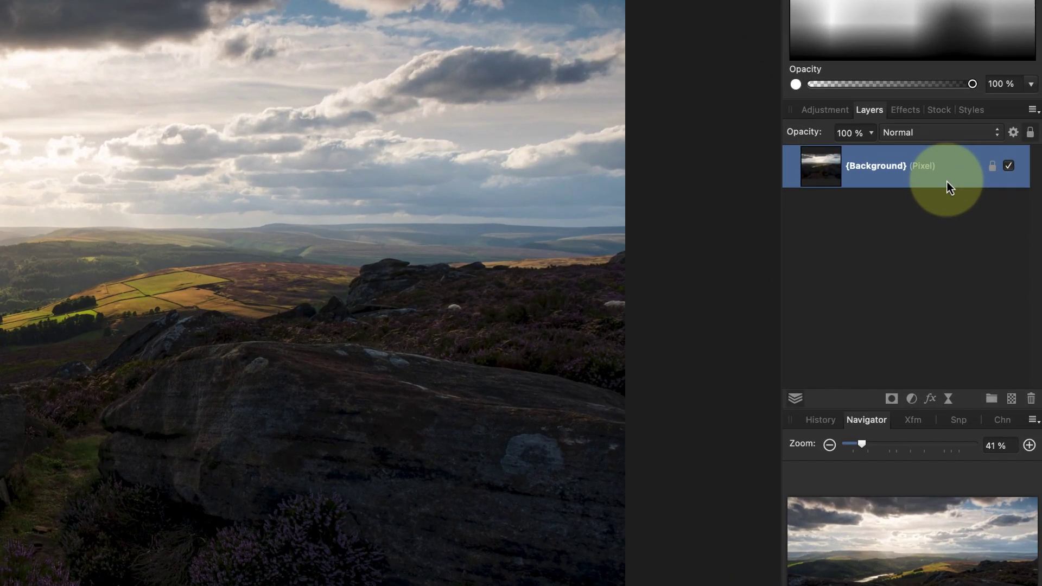
right_click(948, 181)
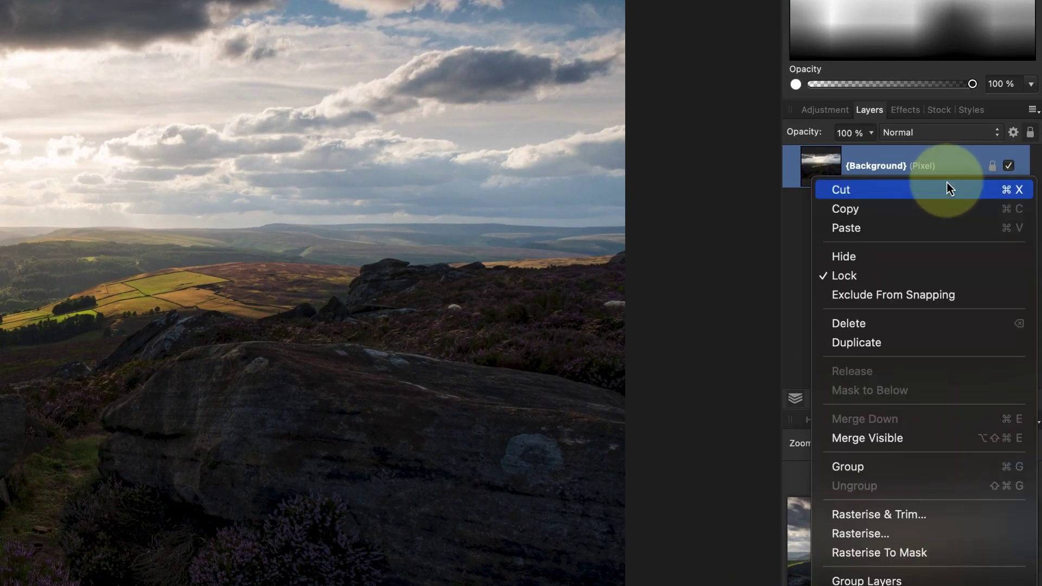
left_click(905, 208)
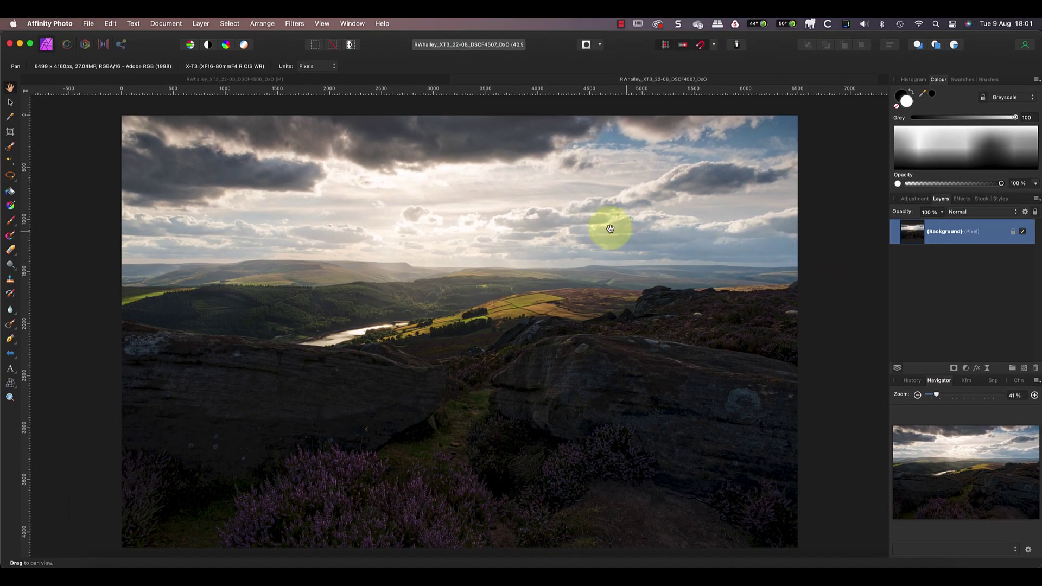
Step: Return to DSCF4506 and paste the sky layer above the Ground layer
left_click(336, 80)
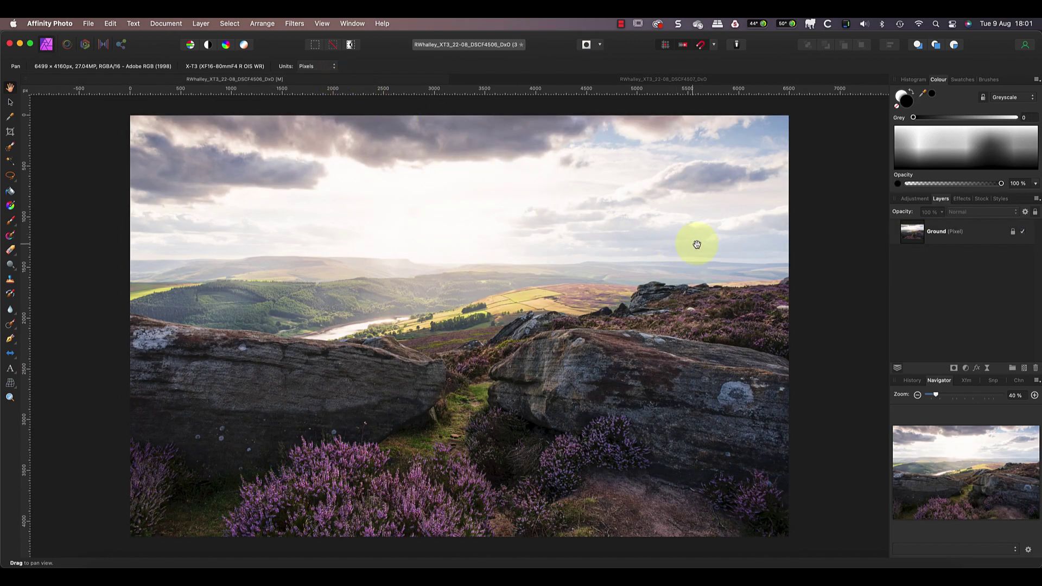
right_click(942, 238)
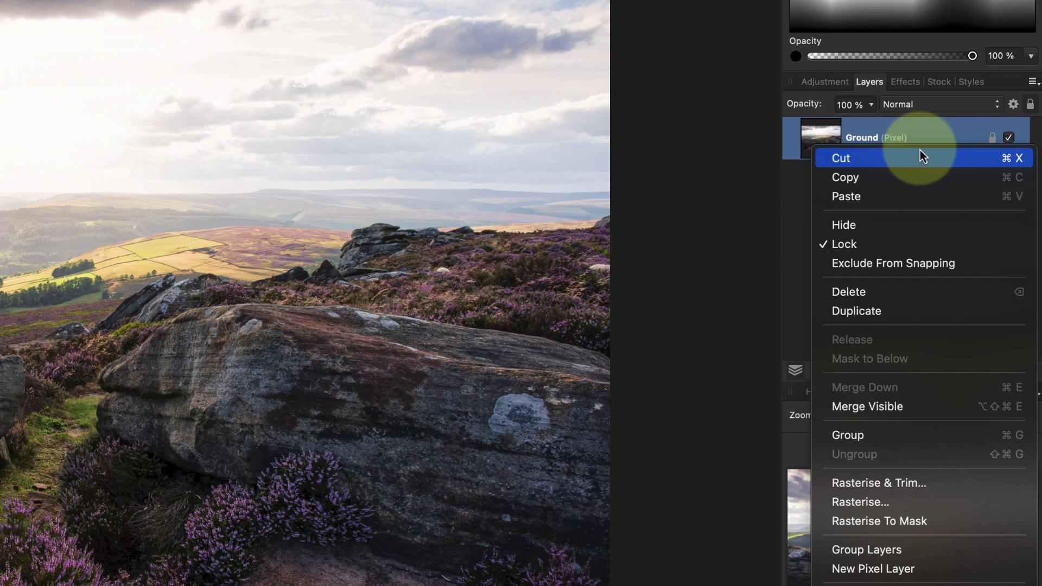
left_click(867, 196)
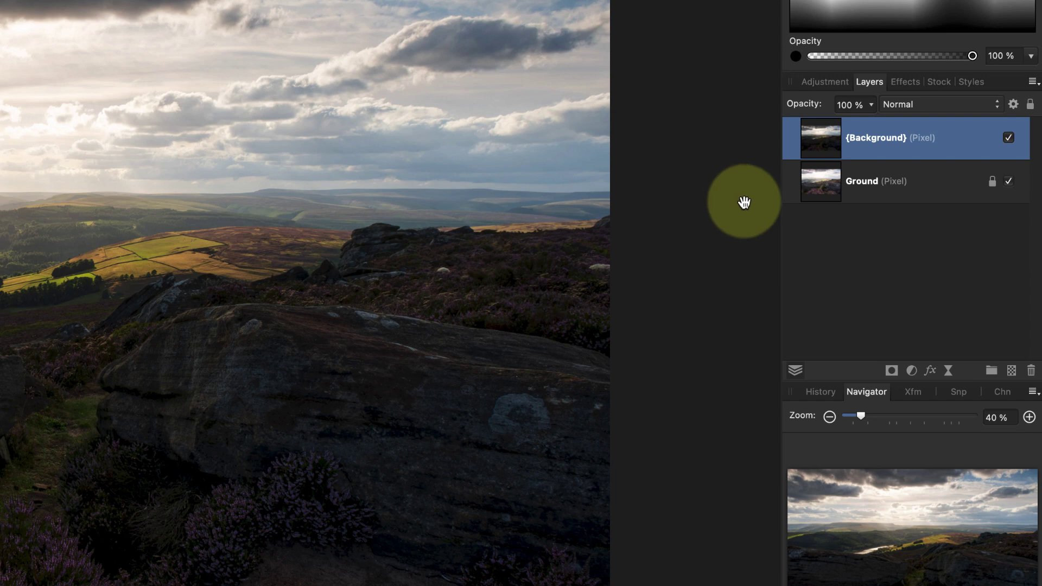
Step: Rename the pasted layer to 'Sky' and select the Ground layer
double_click(884, 138)
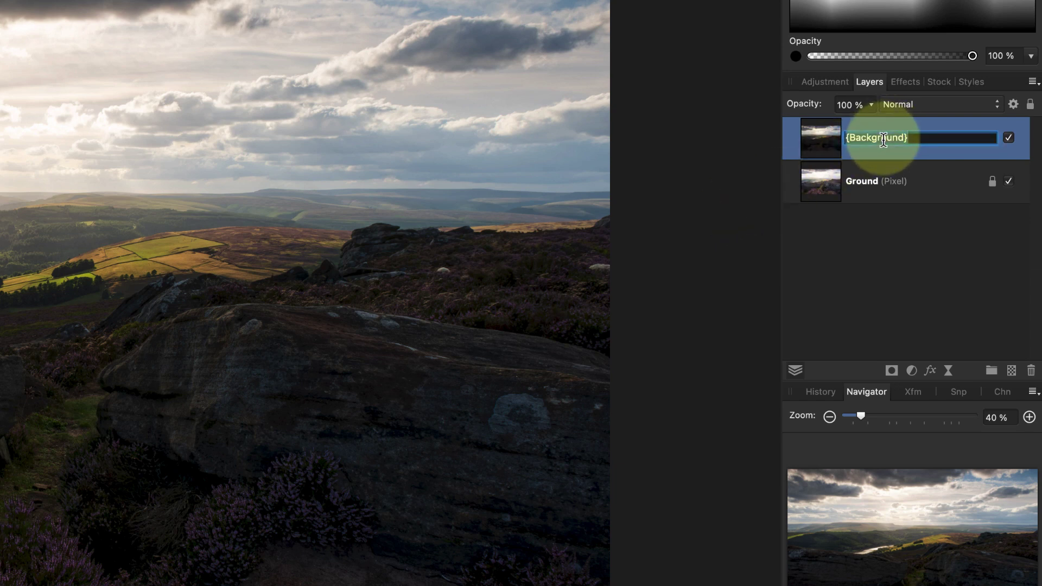
type("Sky")
key("Return")
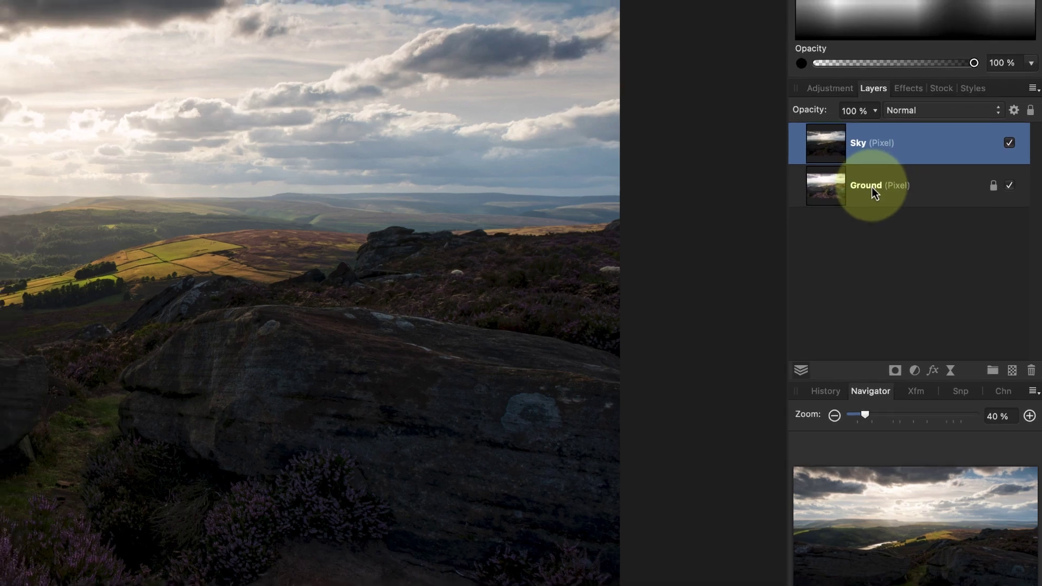
left_click(872, 183)
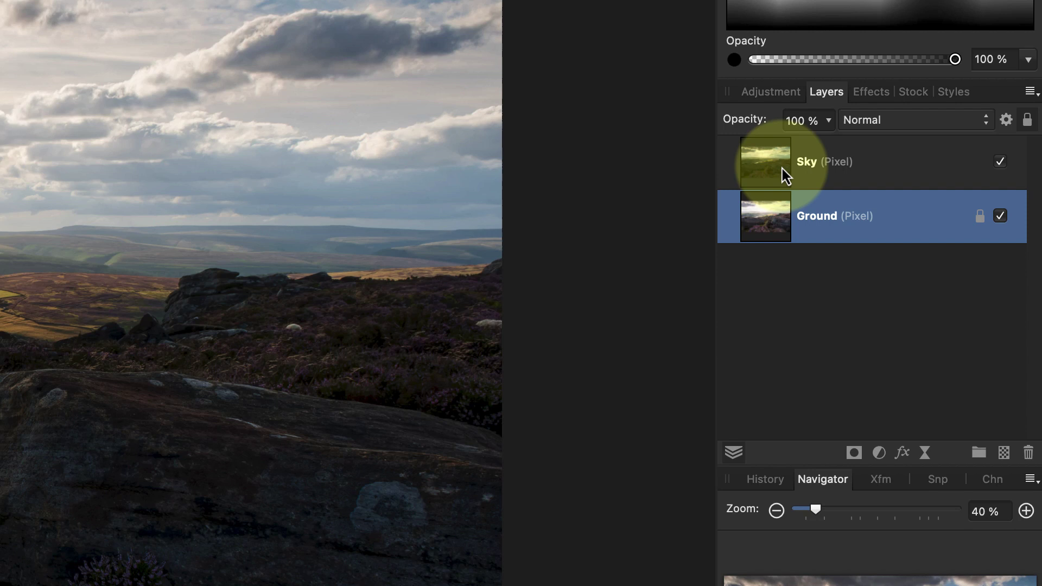
Step: Add a mask to the Sky layer and invert it to black so the Ground shows
left_click(782, 168)
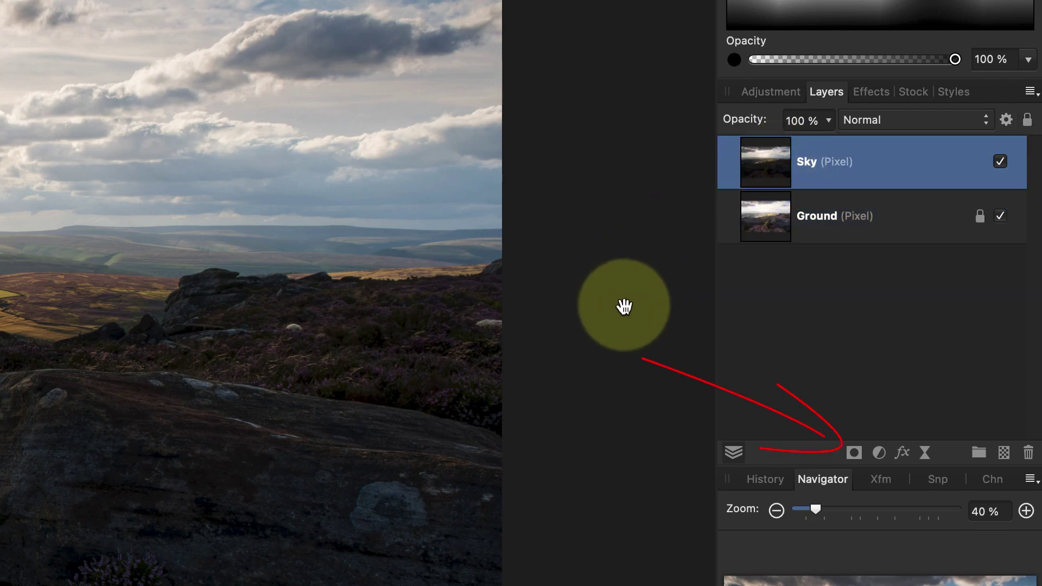
left_click(854, 454)
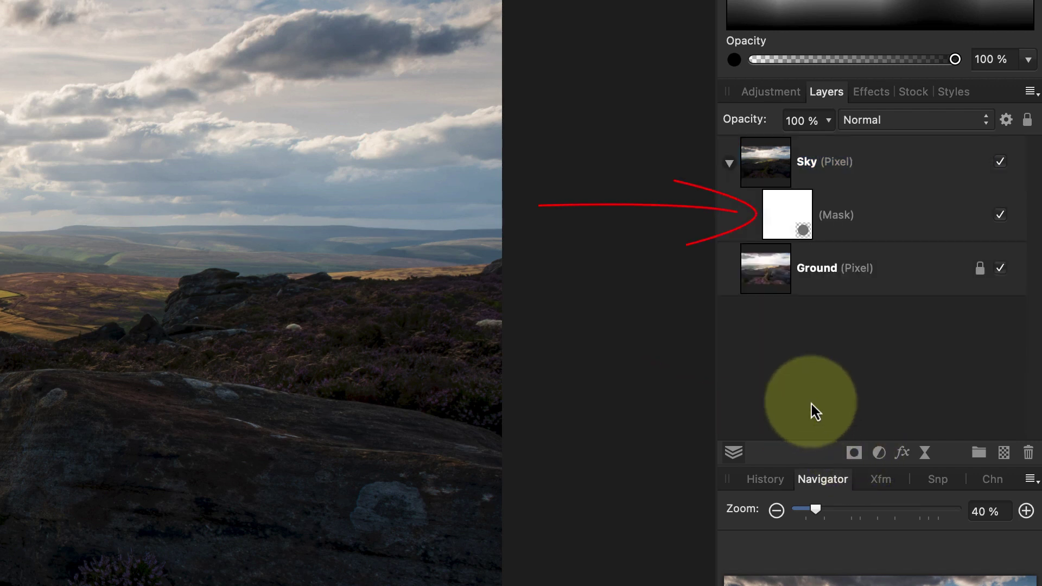
left_click(789, 211)
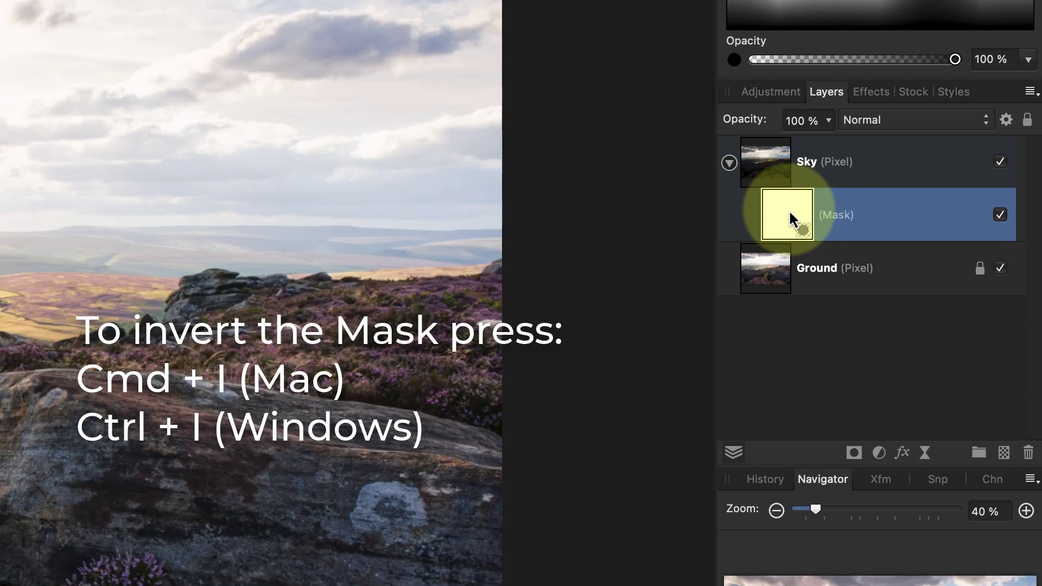
key("super+i")
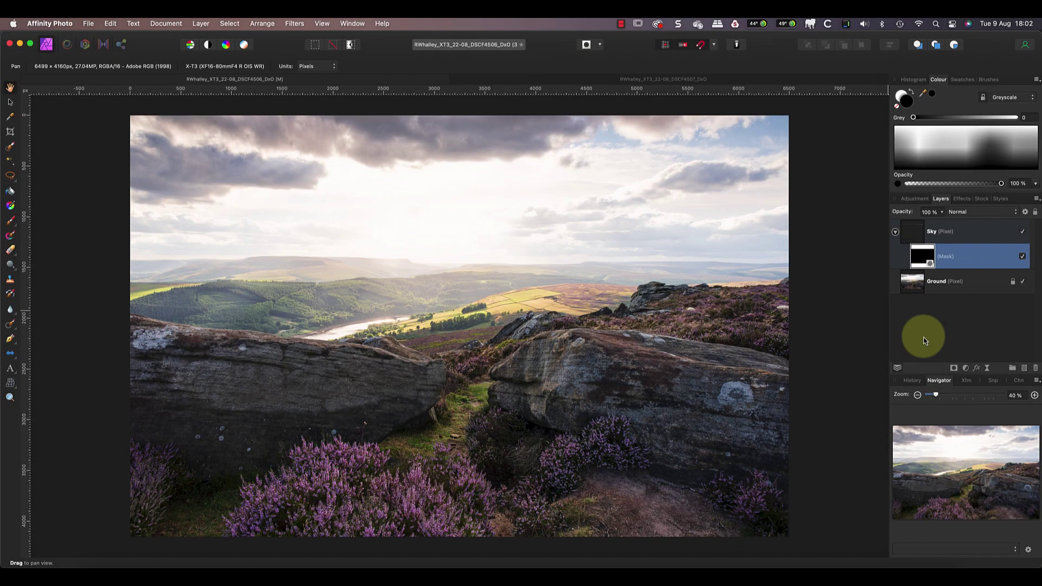
Step: Choose the Paint Brush Tool with white as the painting colour
left_click(11, 221)
key("x")
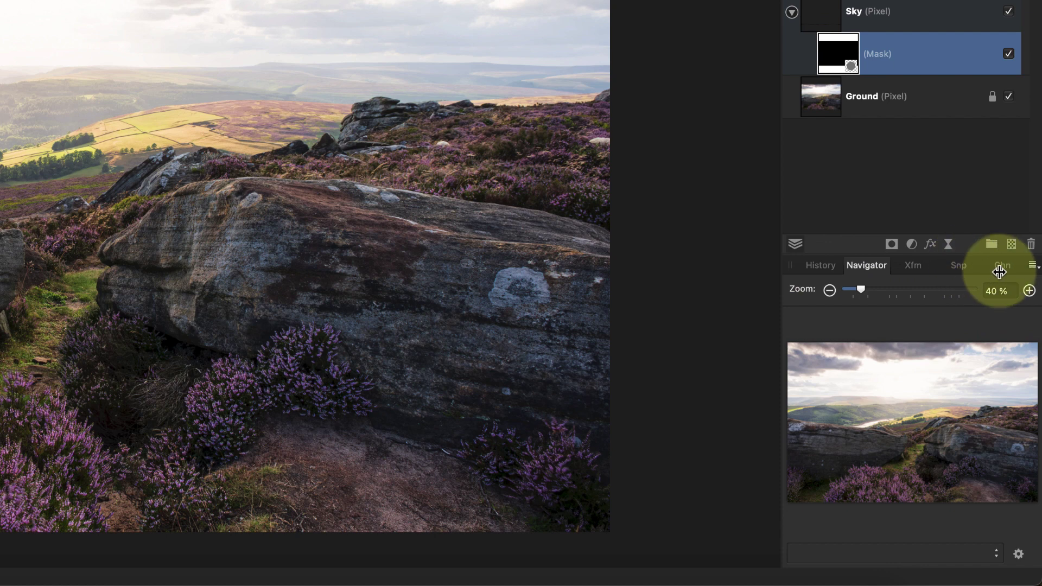
Step: In the Channels panel, view the red channel, then only the blue channel in greyscale
left_click(987, 271)
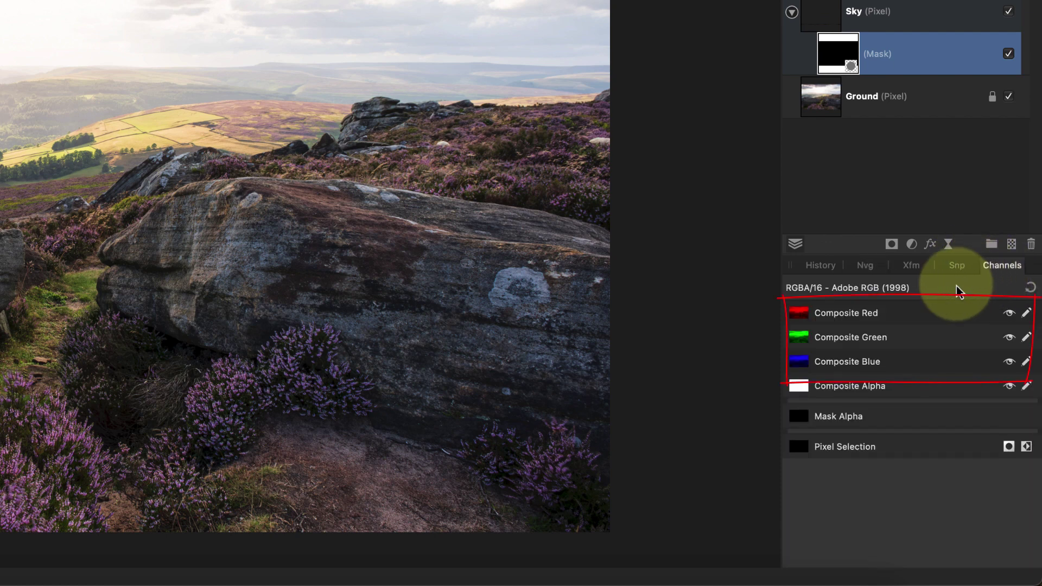
left_click(848, 318)
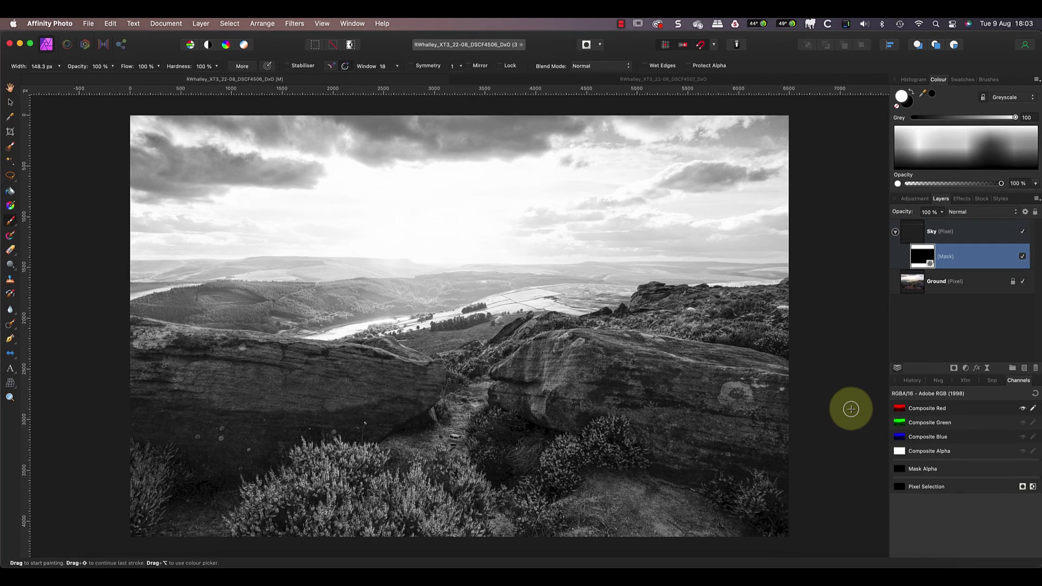
left_click(923, 445)
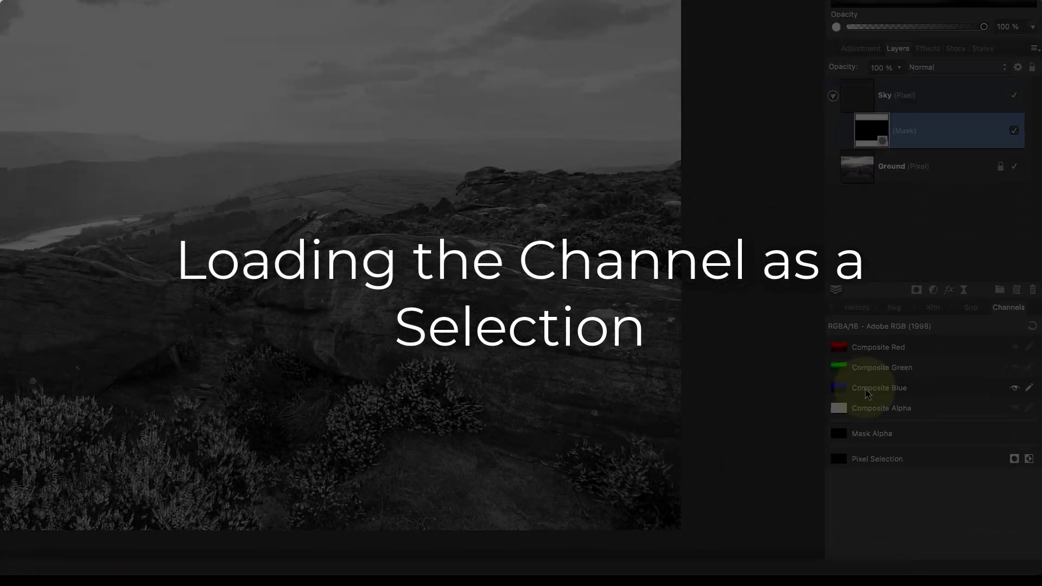
Step: Load the Composite Blue channel to a pixel selection
right_click(866, 394)
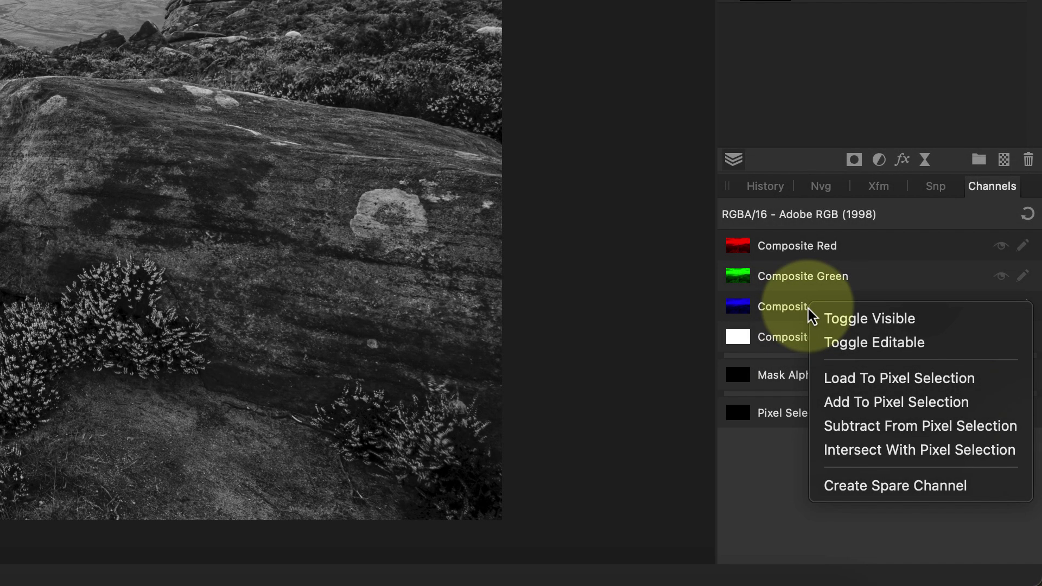
left_click(864, 378)
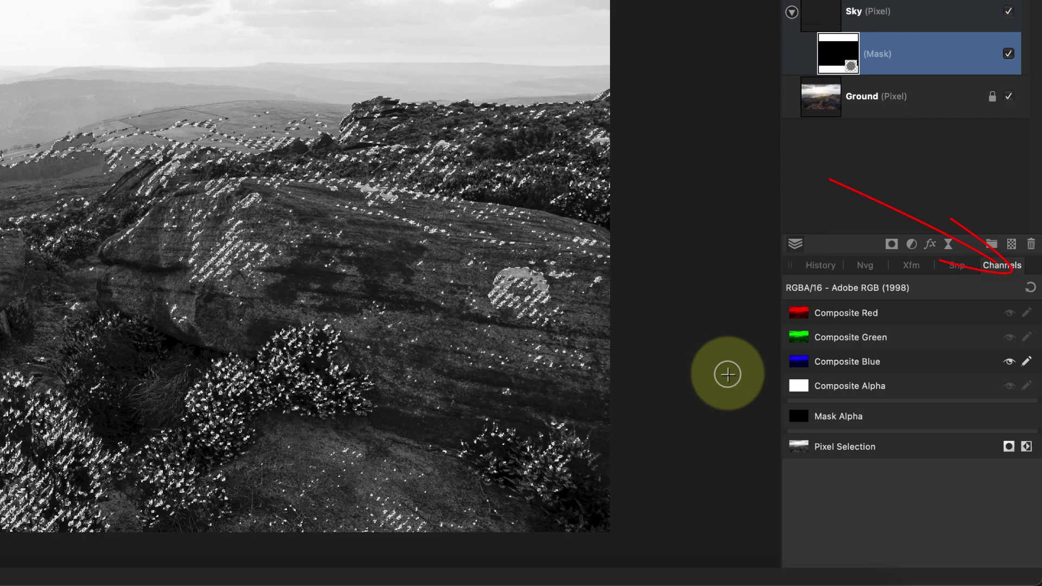
Step: Reset the Channels panel so all composite channels show in full colour
left_click(1031, 292)
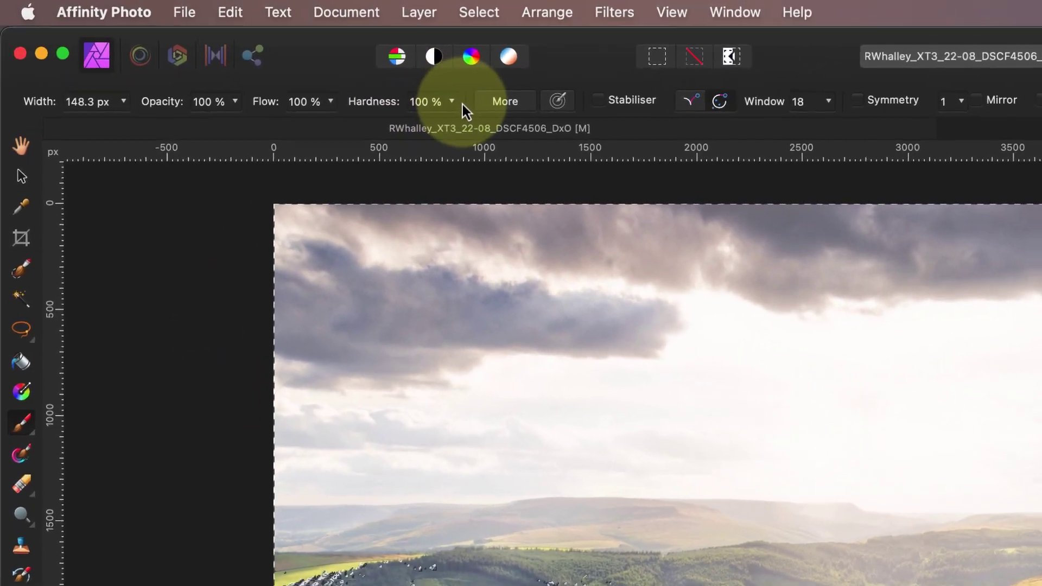
Step: Set brush Hardness to 0% and Opacity to about 60%
left_click(463, 105)
left_click_drag(459, 132, 250, 134)
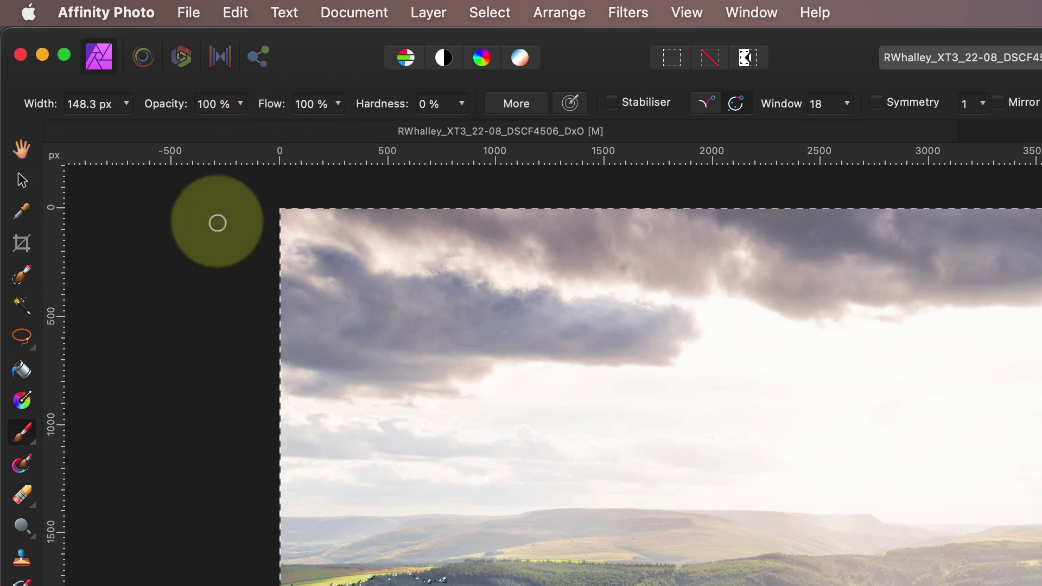
left_click(241, 105)
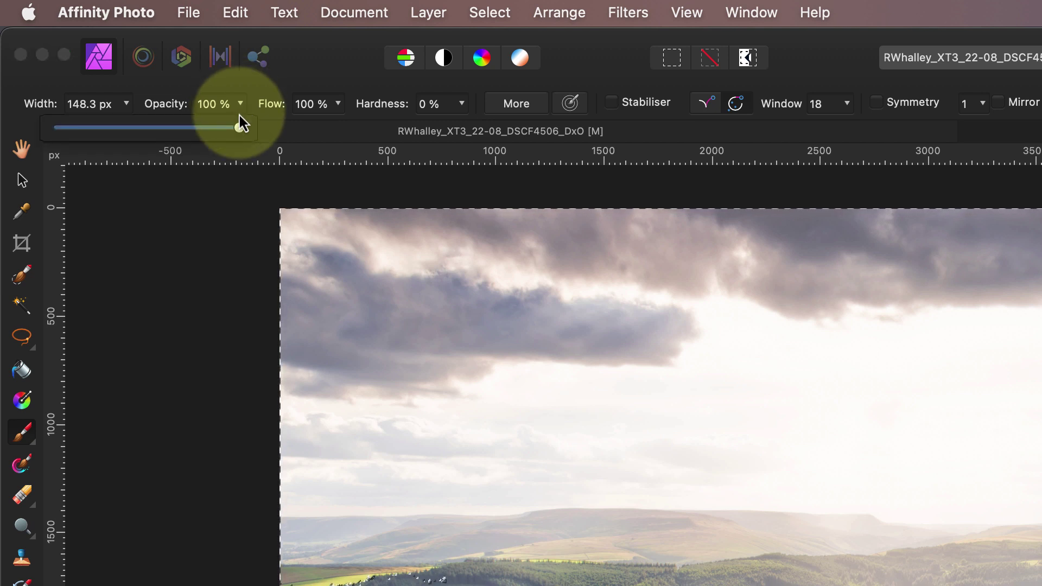
left_click_drag(238, 124, 166, 130)
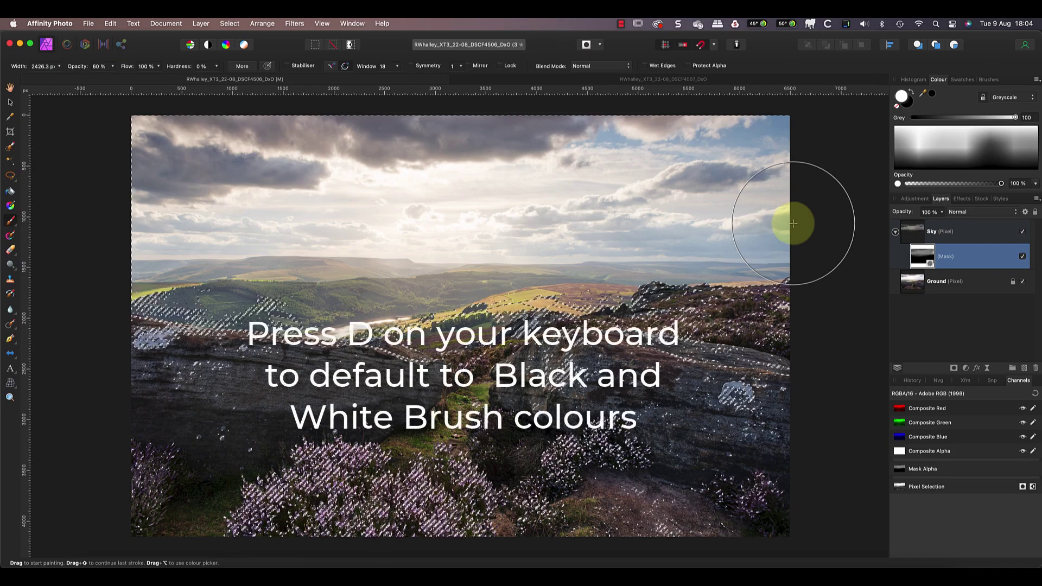
Step: Hide the selection outline overlay via the View menu, keeping the selection active
left_click(322, 24)
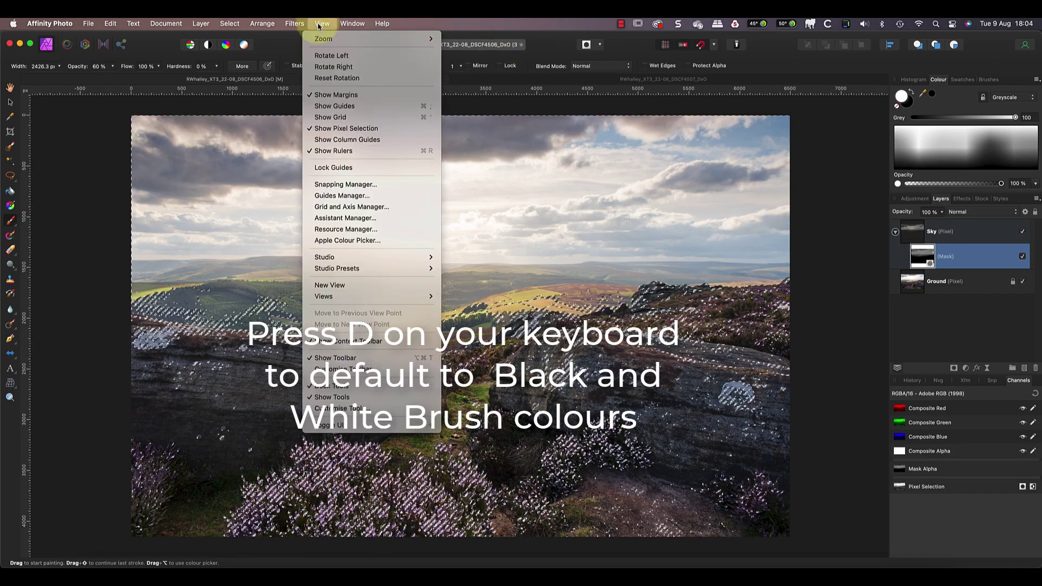
left_click(322, 128)
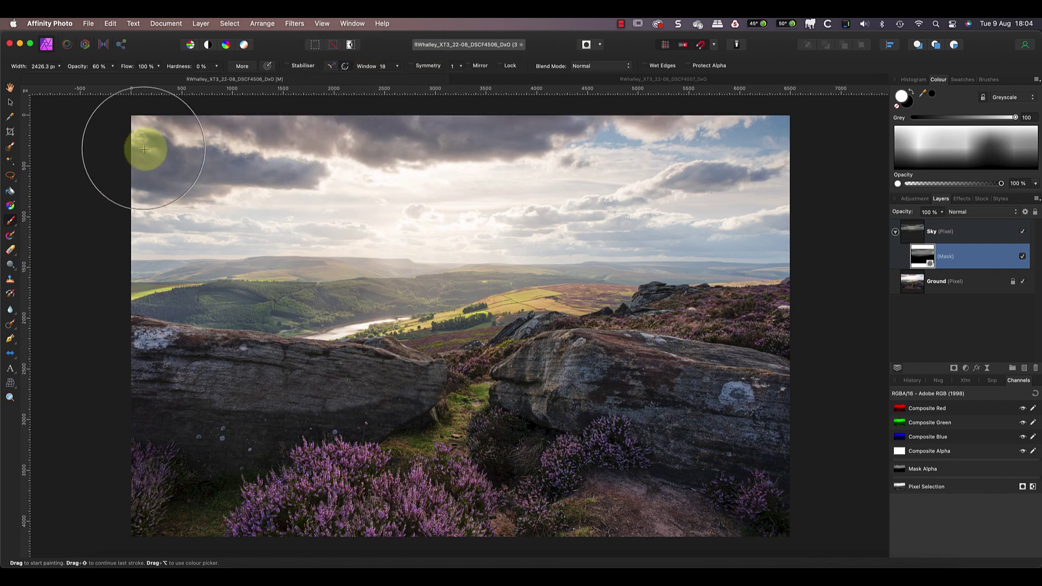
Step: Paint the darker sky into the top clouds and horizon, then lower brush opacity for softer strokes
left_click_drag(152, 152, 564, 193)
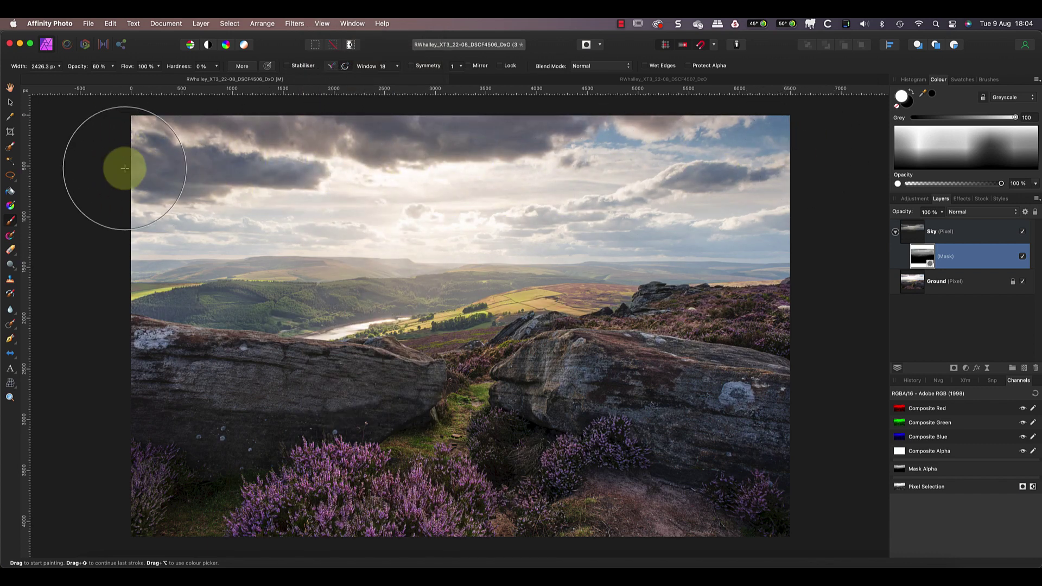
mouse_move(123, 163)
left_mouse_down()
mouse_move(661, 239)
mouse_move(609, 255)
mouse_move(89, 233)
mouse_move(748, 233)
mouse_move(614, 235)
mouse_move(647, 226)
mouse_move(600, 167)
mouse_move(535, 229)
left_mouse_up()
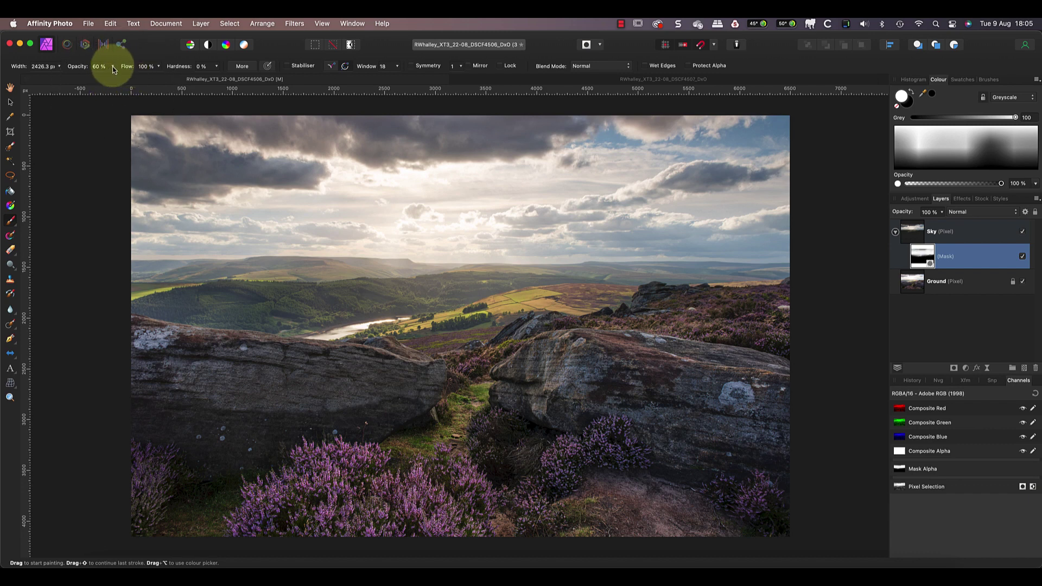
left_click_drag(113, 79, 76, 80)
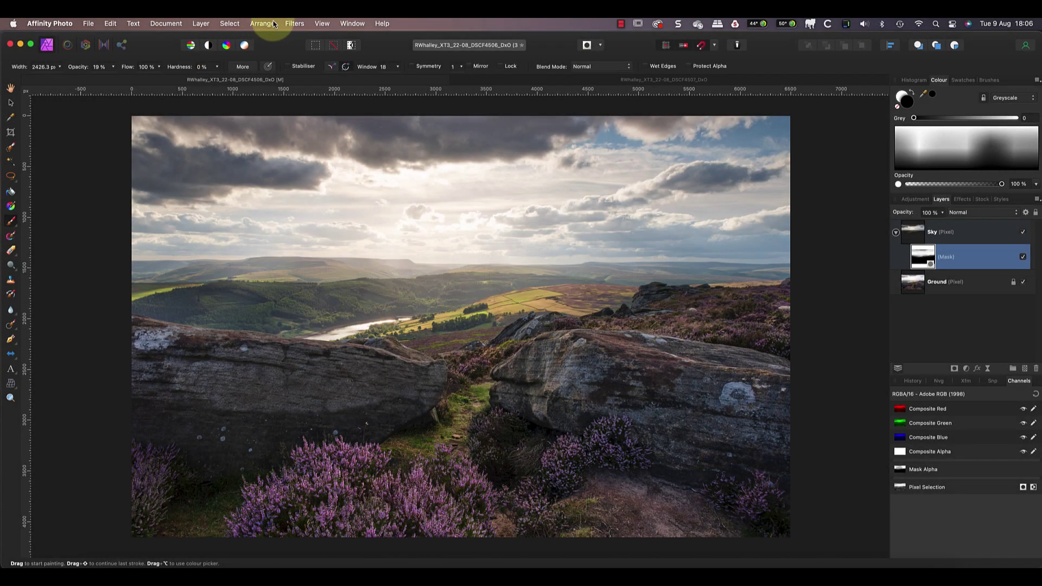
Step: Clear the blue-channel selection via Select > Deselect
left_click(235, 25)
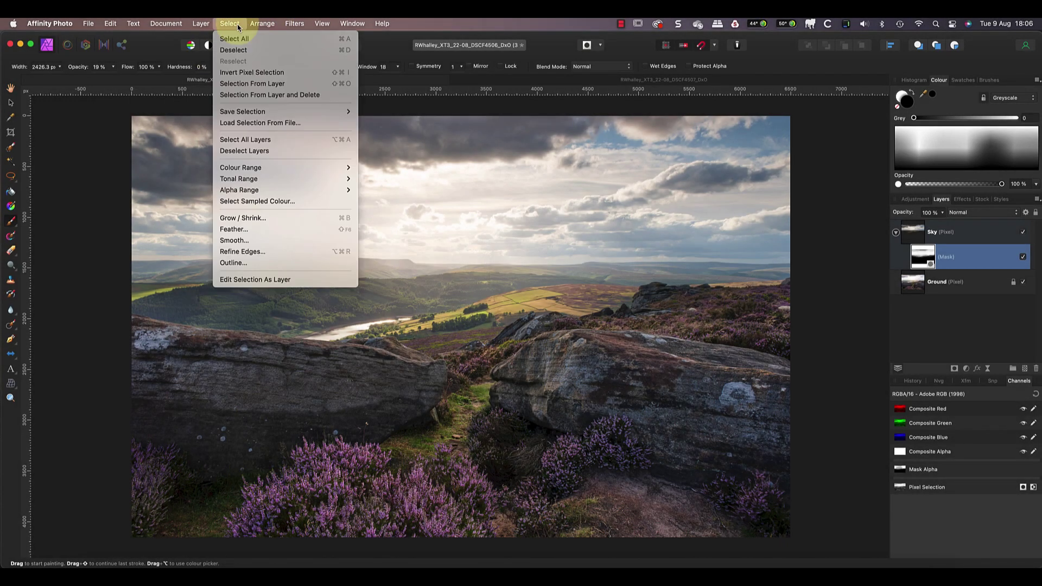
left_click(239, 52)
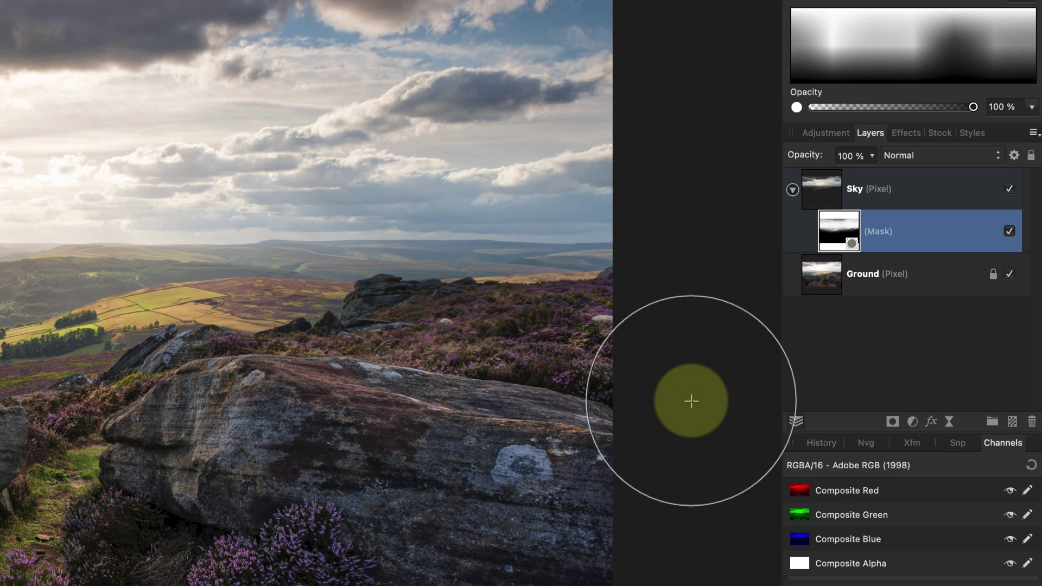
Step: Add a Levels adjustment above Ground with black 3%, white 87% and gamma about 1.04
left_click(831, 282)
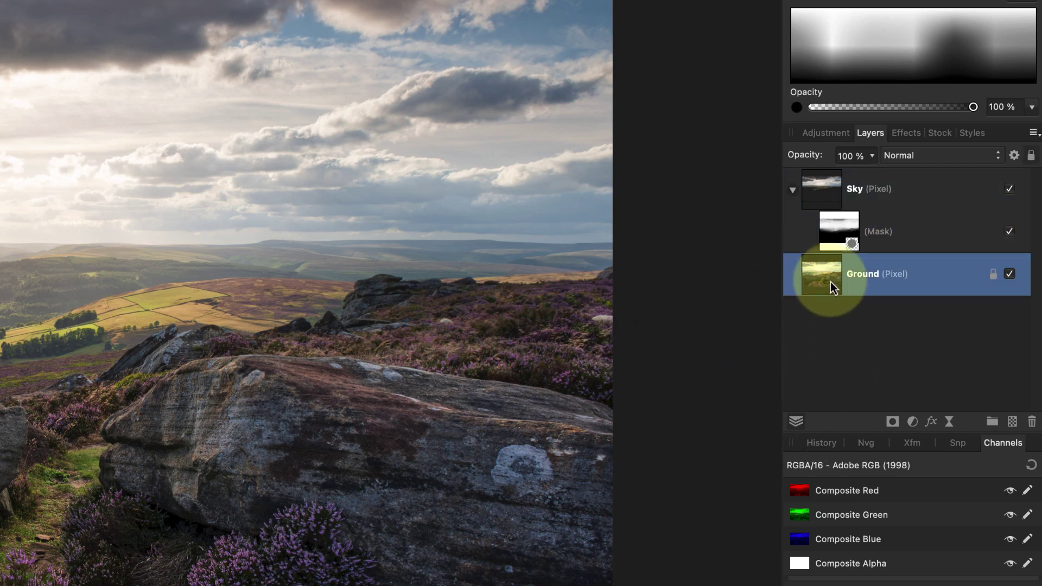
left_click(913, 423)
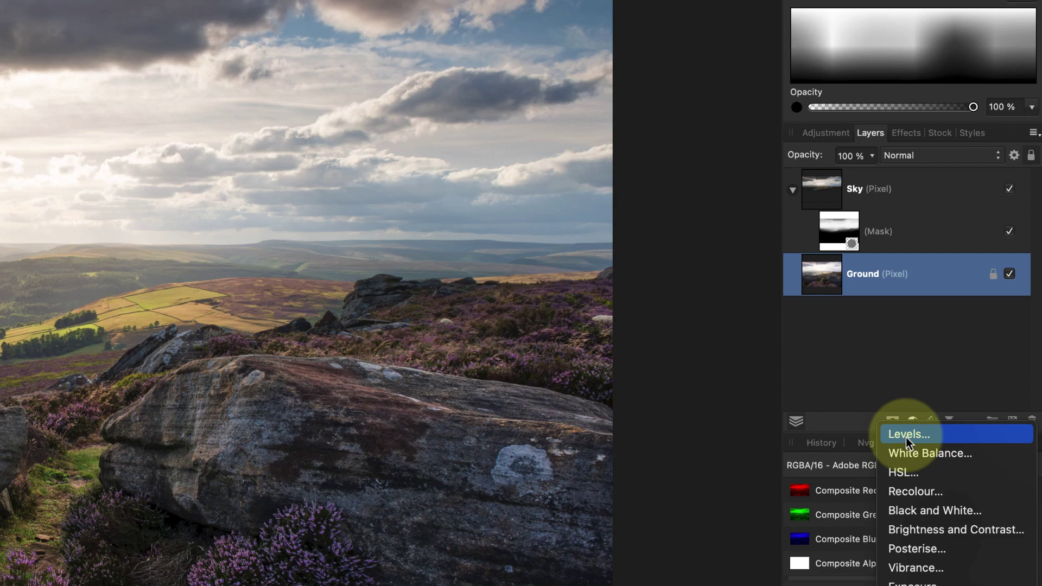
key("Escape")
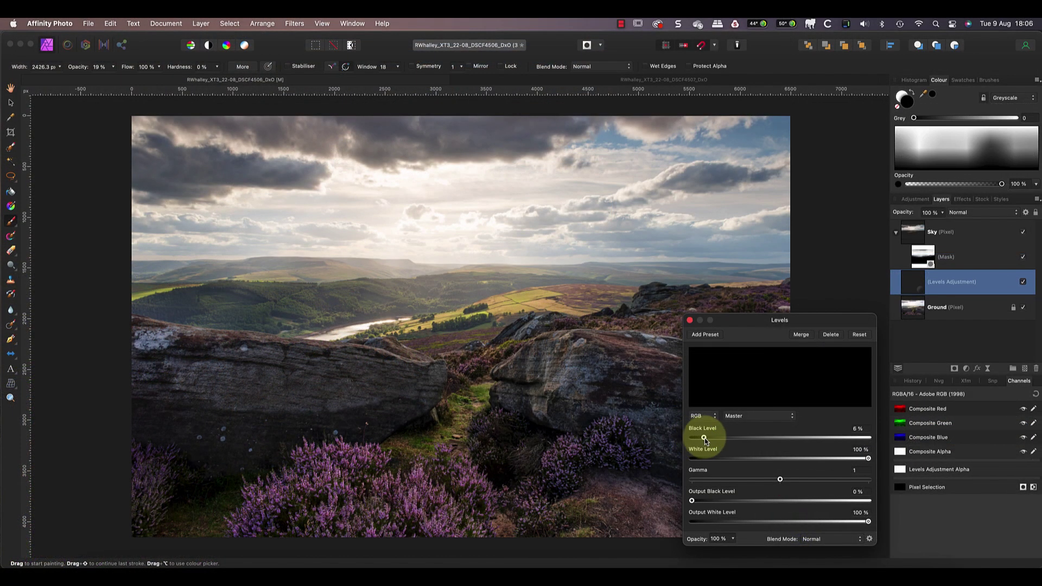
left_click_drag(695, 439, 702, 439)
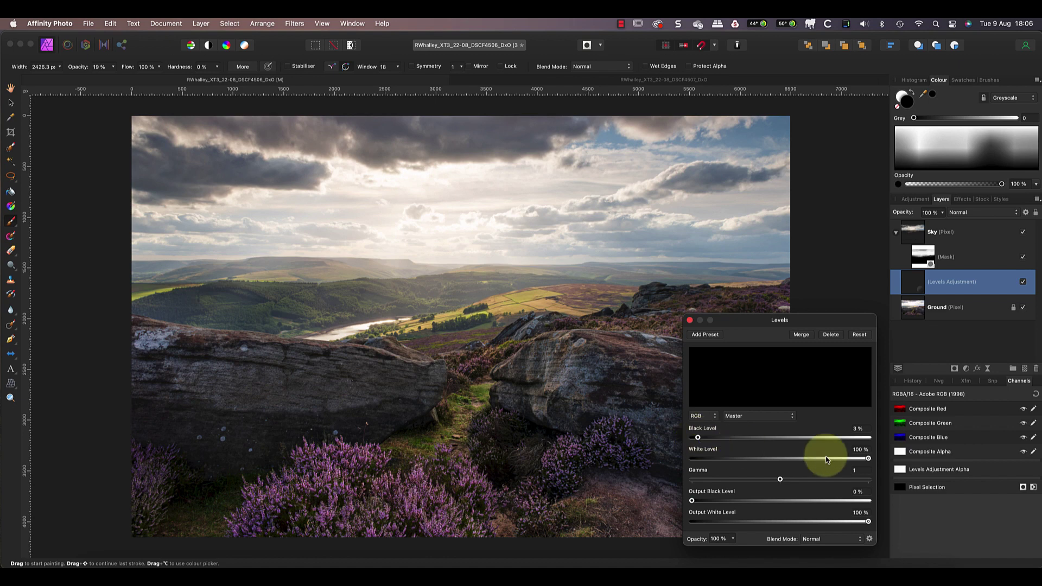
left_click_drag(867, 459, 847, 460)
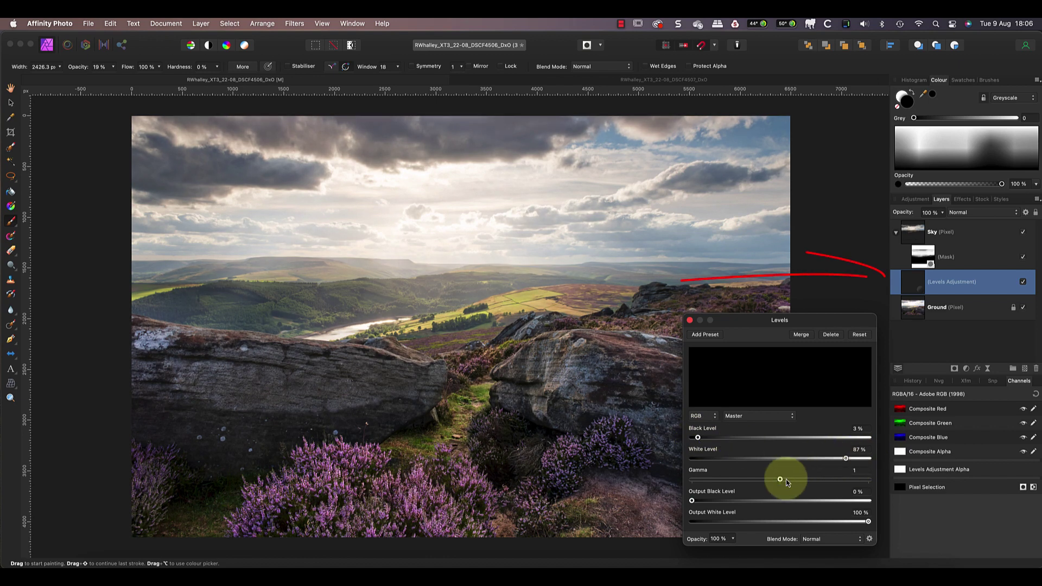
mouse_move(780, 480)
left_mouse_down()
mouse_move(766, 481)
mouse_move(785, 484)
left_mouse_up()
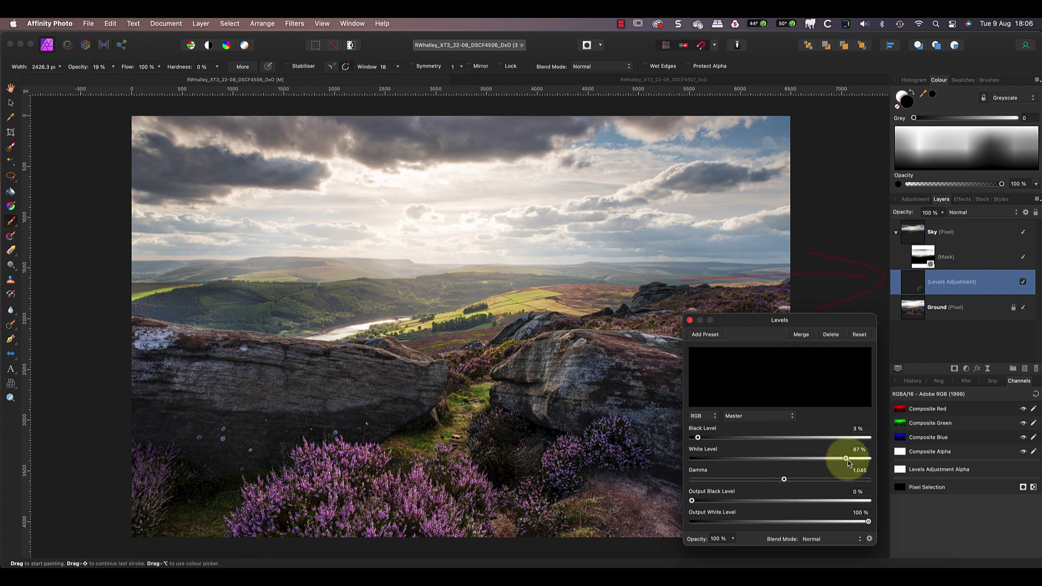
key("Return")
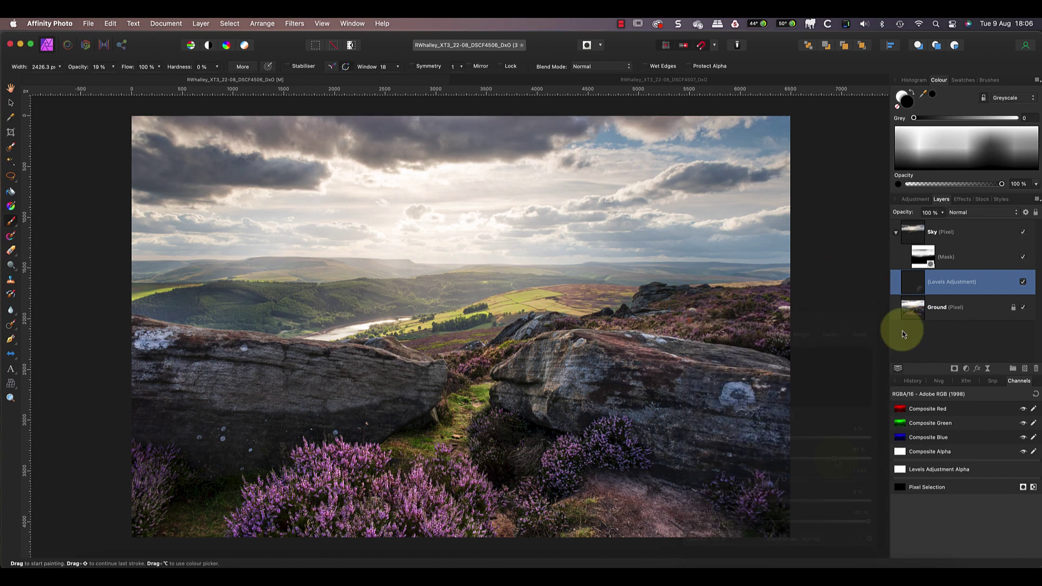
Step: Add a Levels adjustment to Sky, raise its black point and nest it inside the Sky layer
left_click(913, 234)
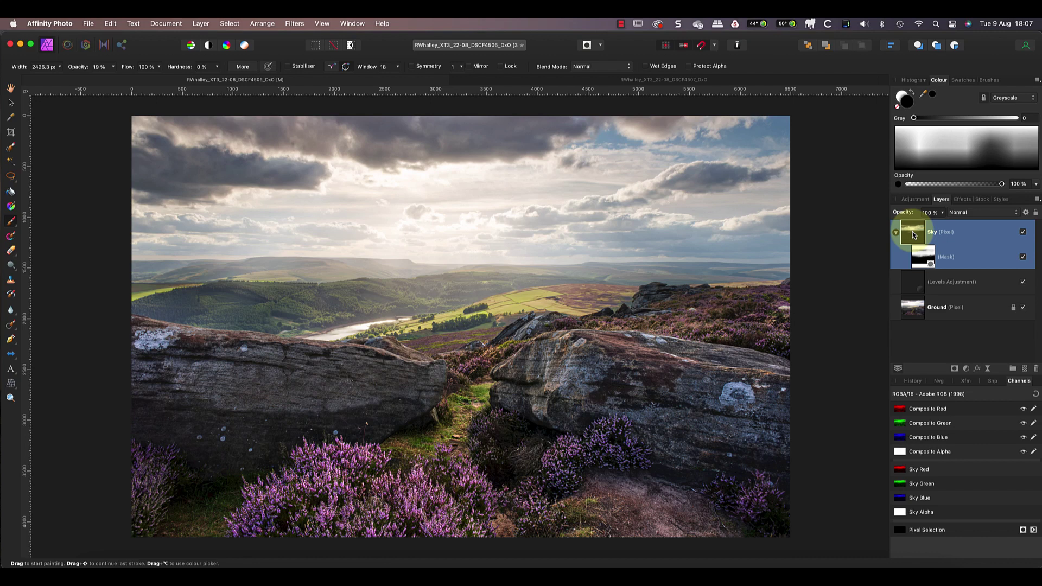
left_click(965, 368)
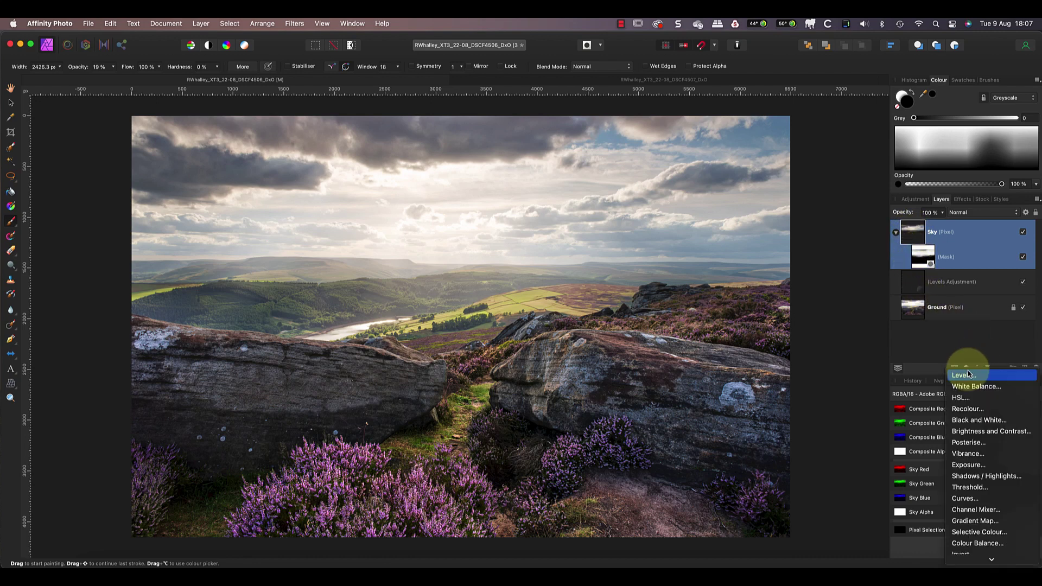
left_click(966, 378)
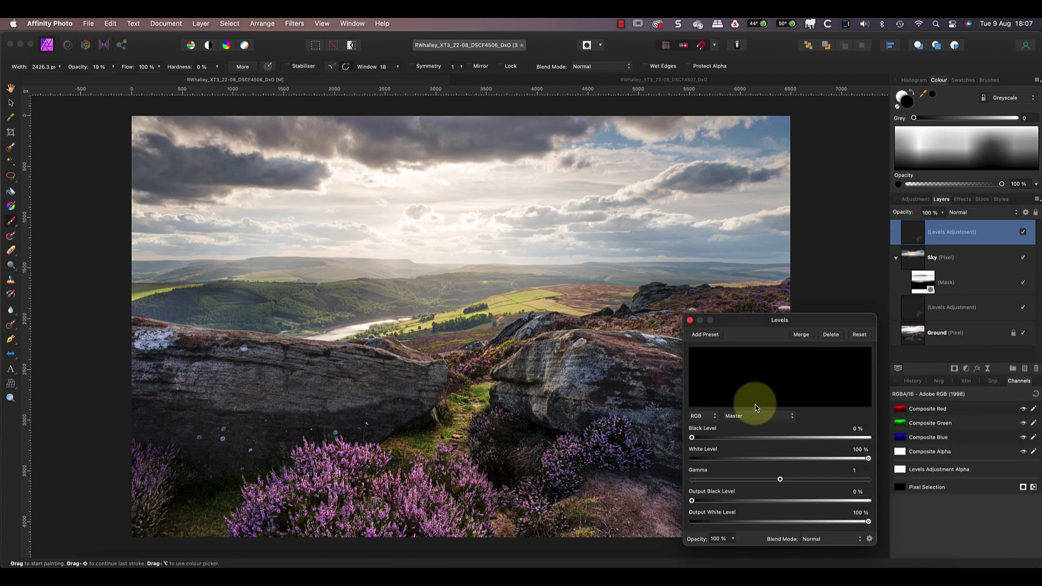
left_click_drag(692, 438, 707, 438)
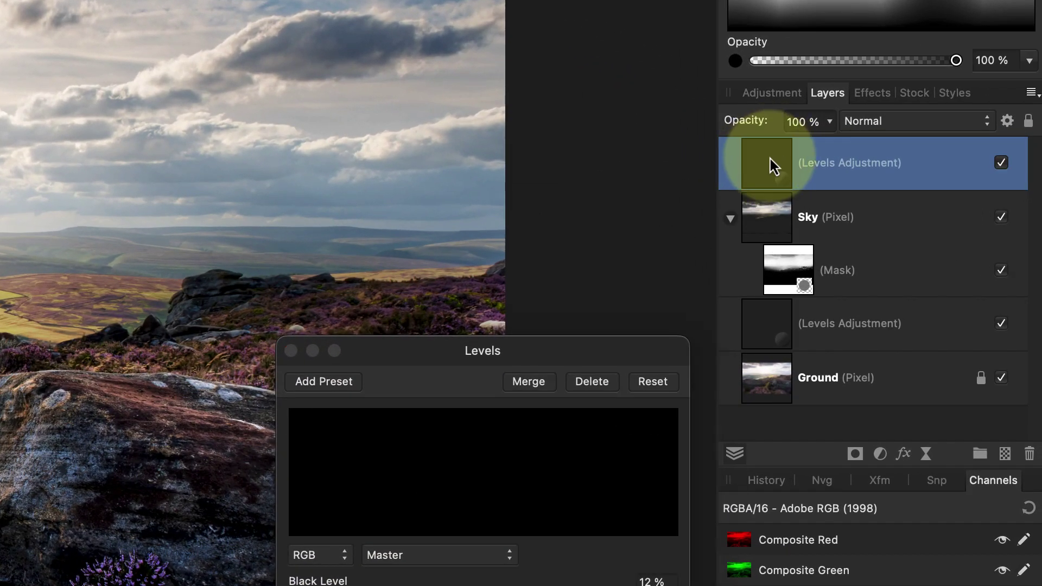
left_click_drag(754, 183, 790, 226)
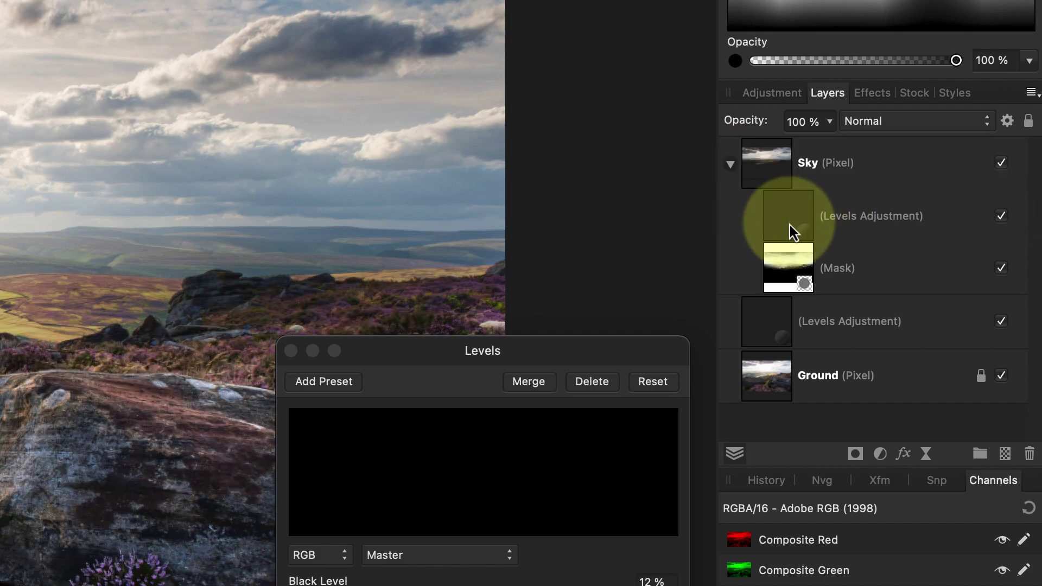
Step: Settle the sky's Levels at black point 14% and gamma about 1.12
left_click_drag(374, 580, 717, 442)
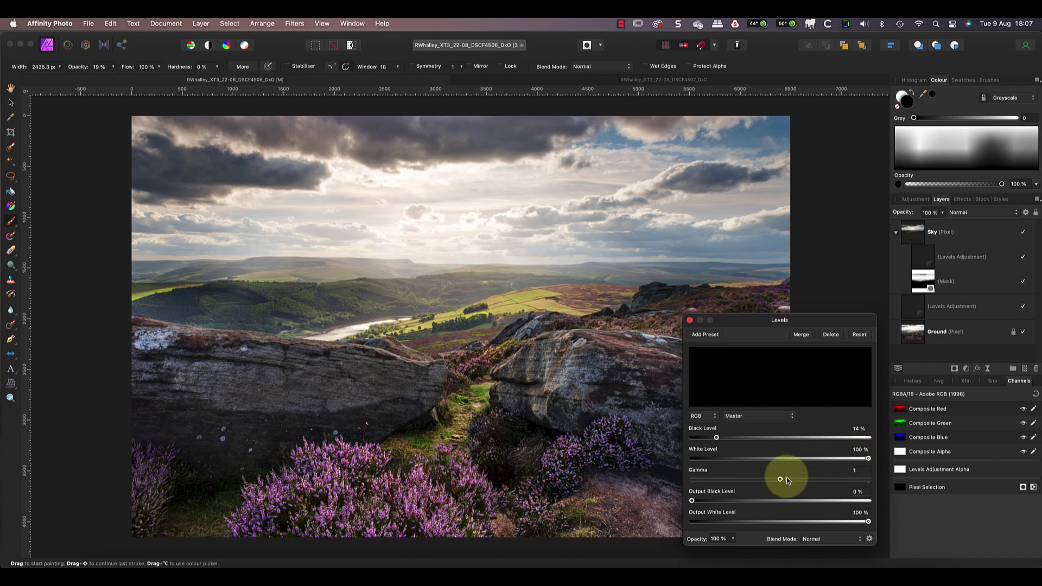
left_click_drag(781, 479, 792, 483)
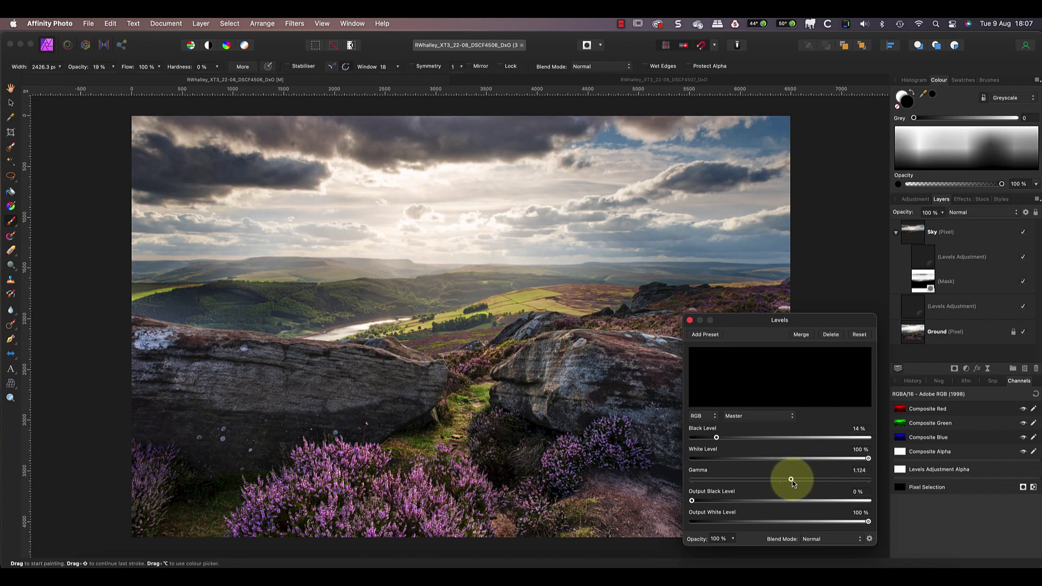
left_click(690, 321)
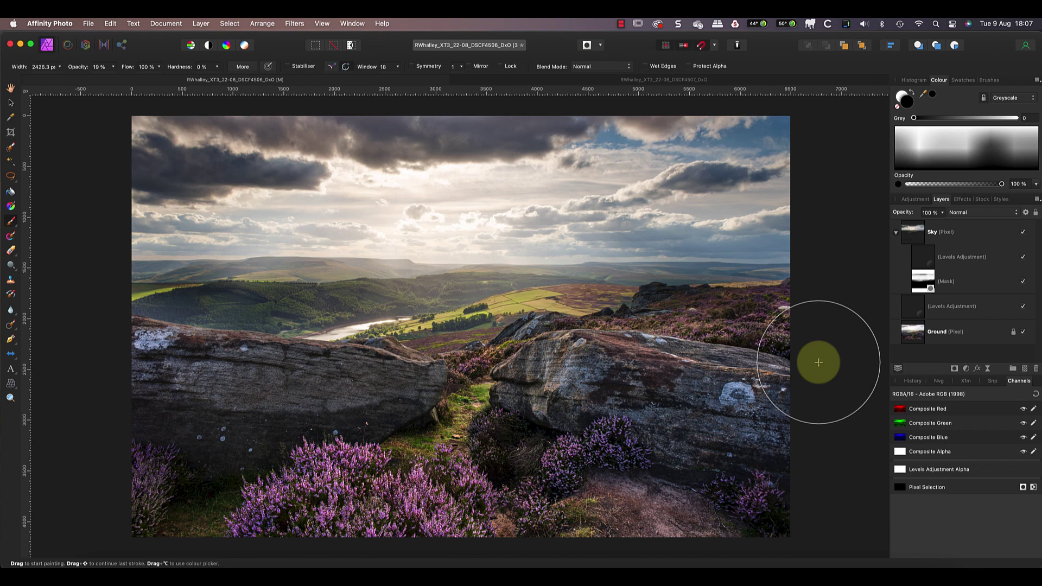
left_click(920, 235)
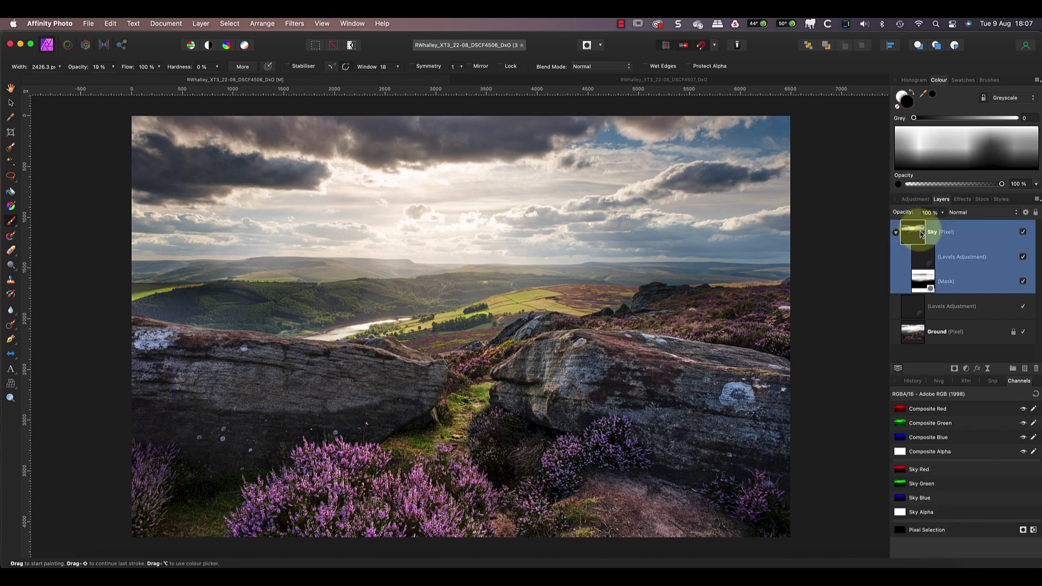
left_click(923, 310, "shift")
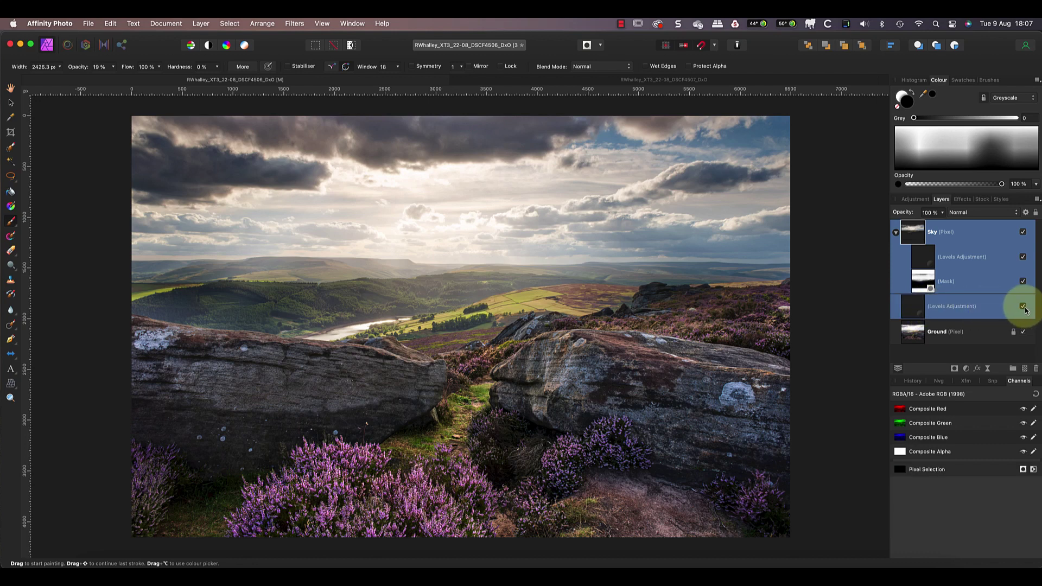
left_click(1024, 308)
left_click(1023, 307)
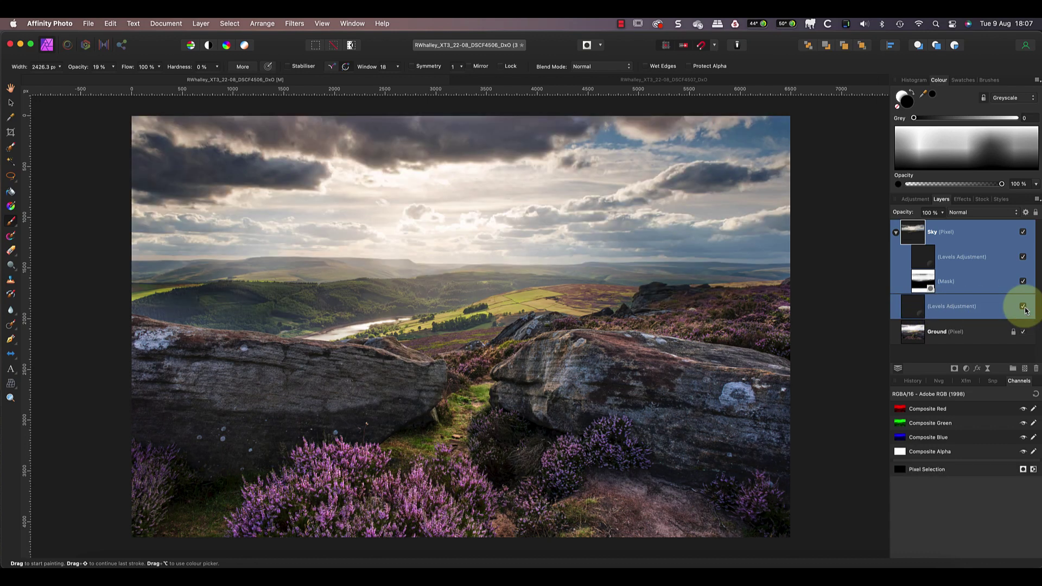